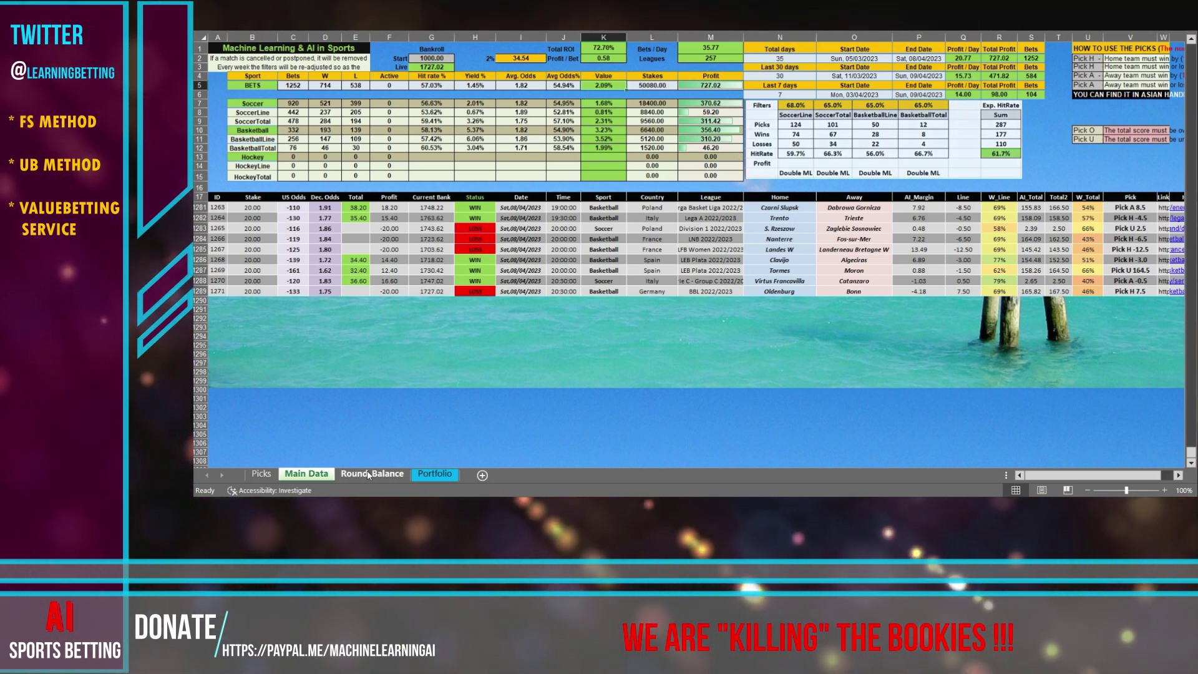
Step: Total recent daily profits on Round_Balance, checking 05/04 and 06/04, then view Portfolio
{"action": "left_click", "coordinate": [369, 473]}
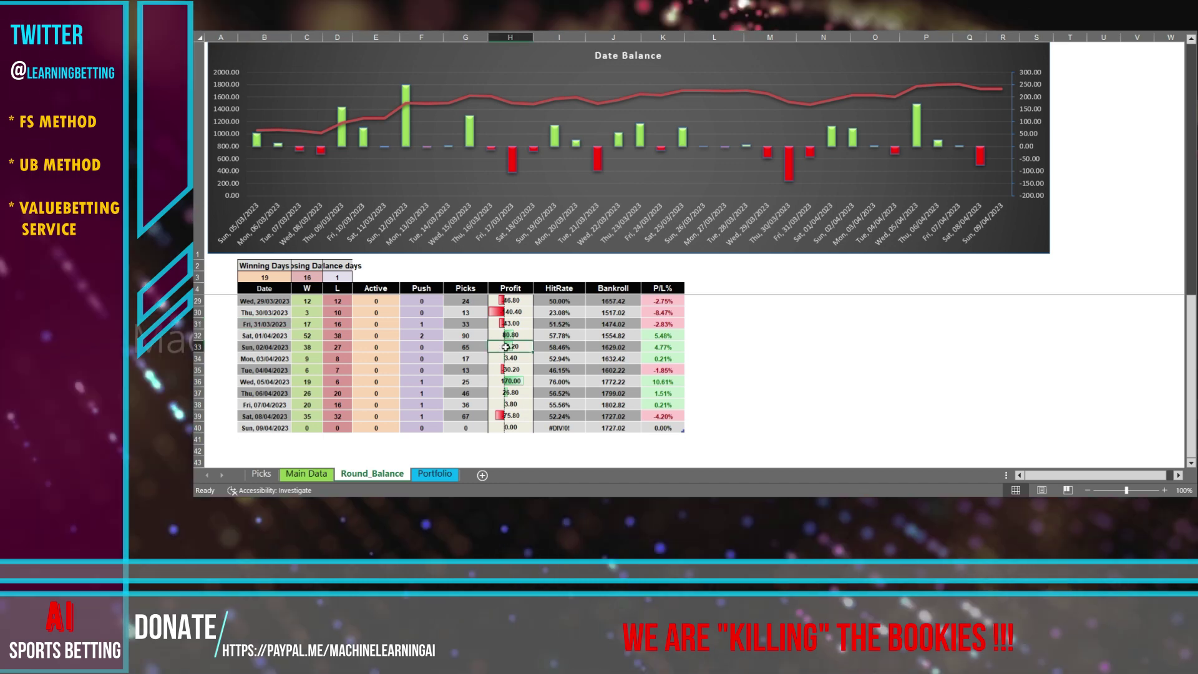
{"action": "left_click_drag", "start_coordinate": [505, 346], "coordinate": [510, 415]}
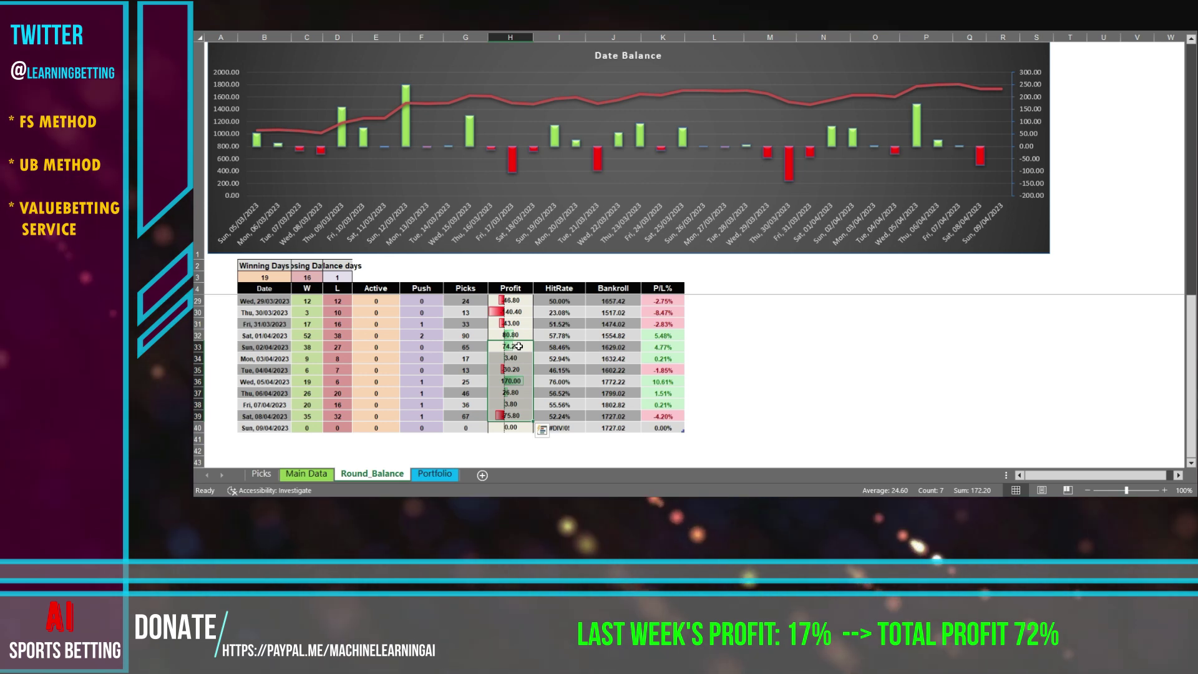
{"action": "left_click", "coordinate": [515, 383]}
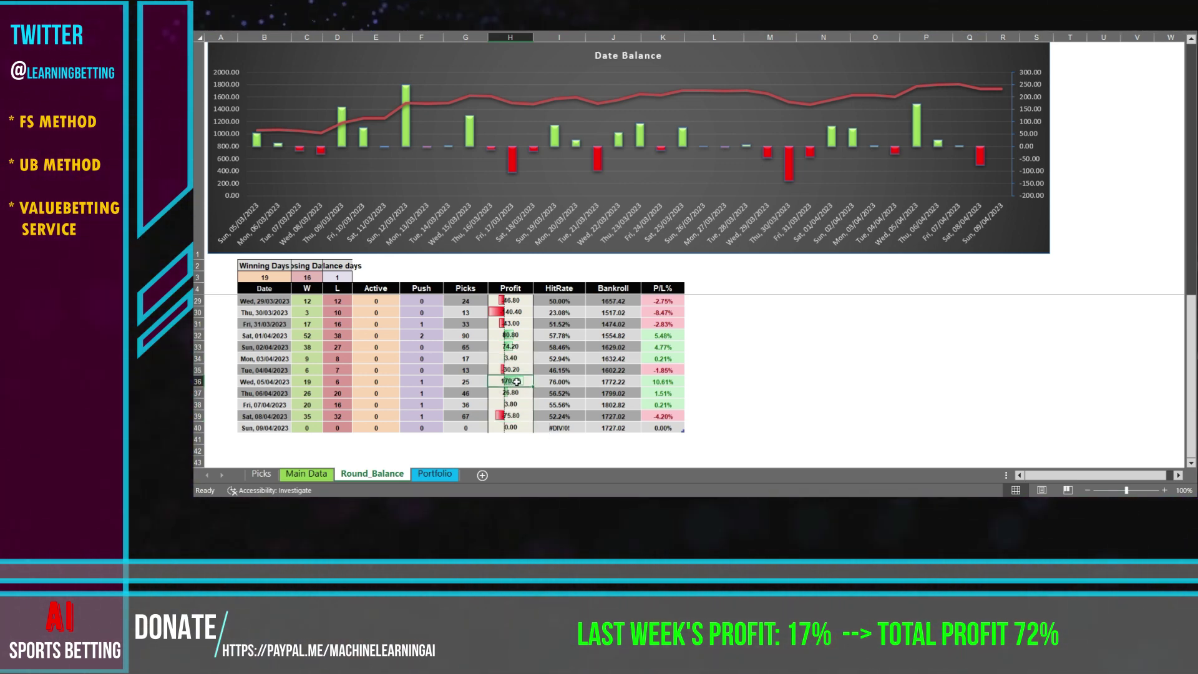
{"action": "left_click", "coordinate": [515, 393]}
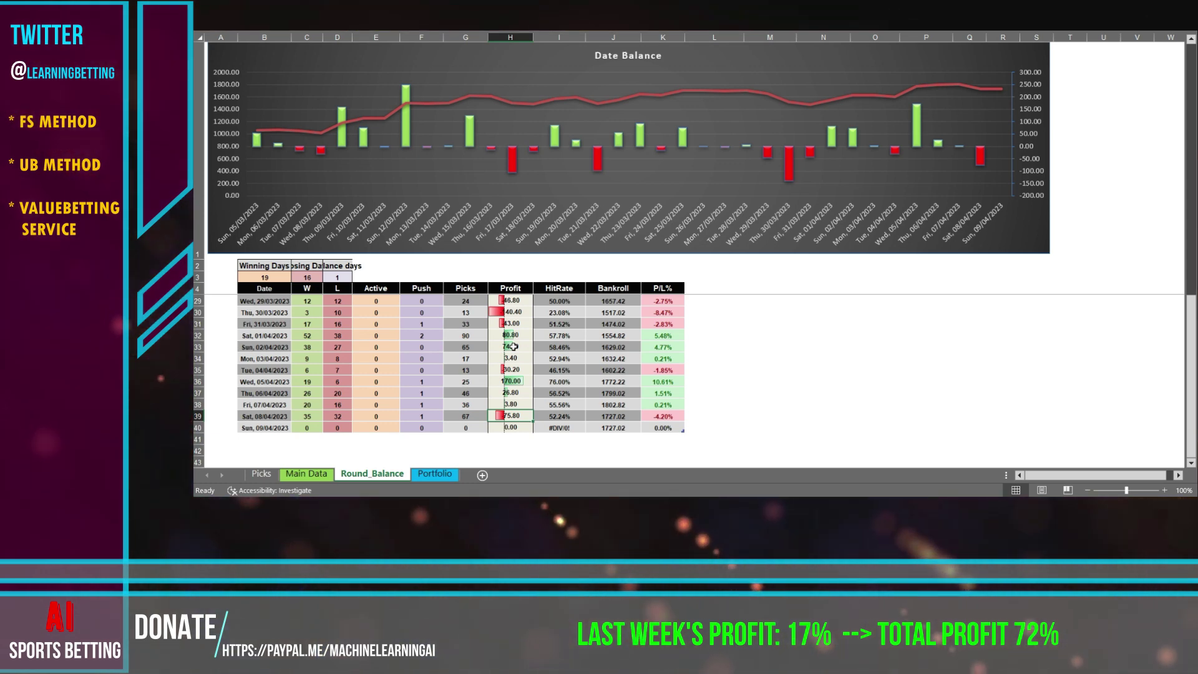
{"action": "scroll", "coordinate": [515, 329], "scroll_direction": "up", "scroll_amount": 1}
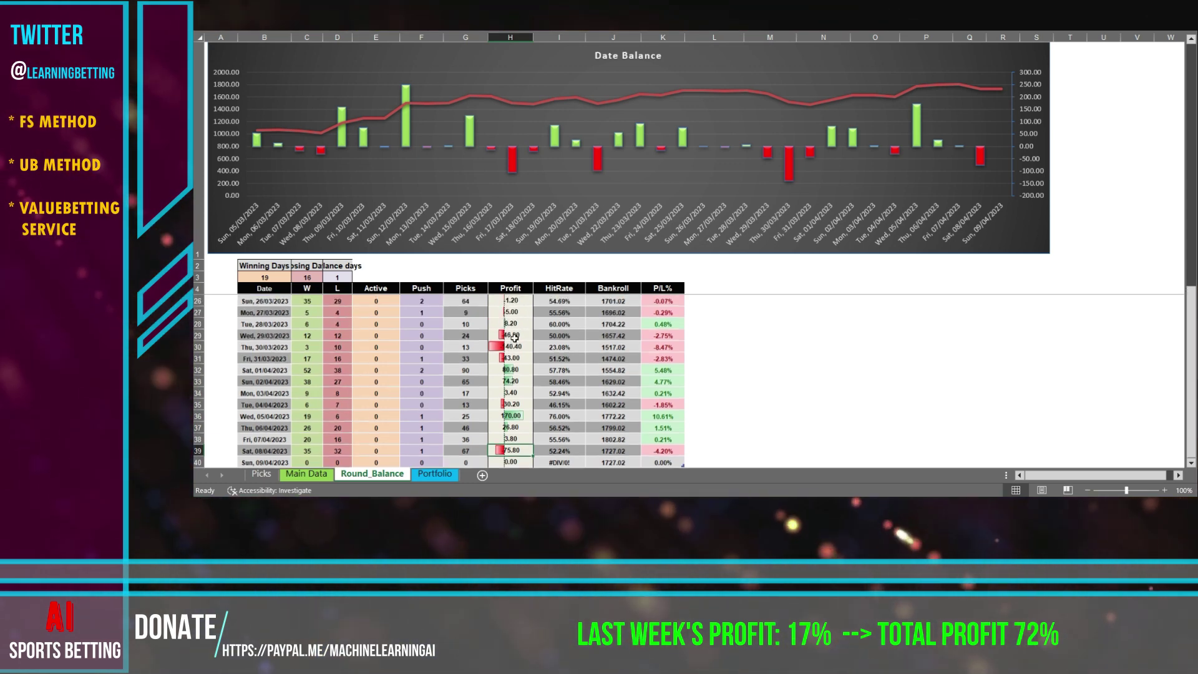
{"action": "left_click_drag", "start_coordinate": [514, 353], "coordinate": [515, 358]}
{"action": "scroll", "coordinate": [515, 346], "scroll_direction": "down", "scroll_amount": 1}
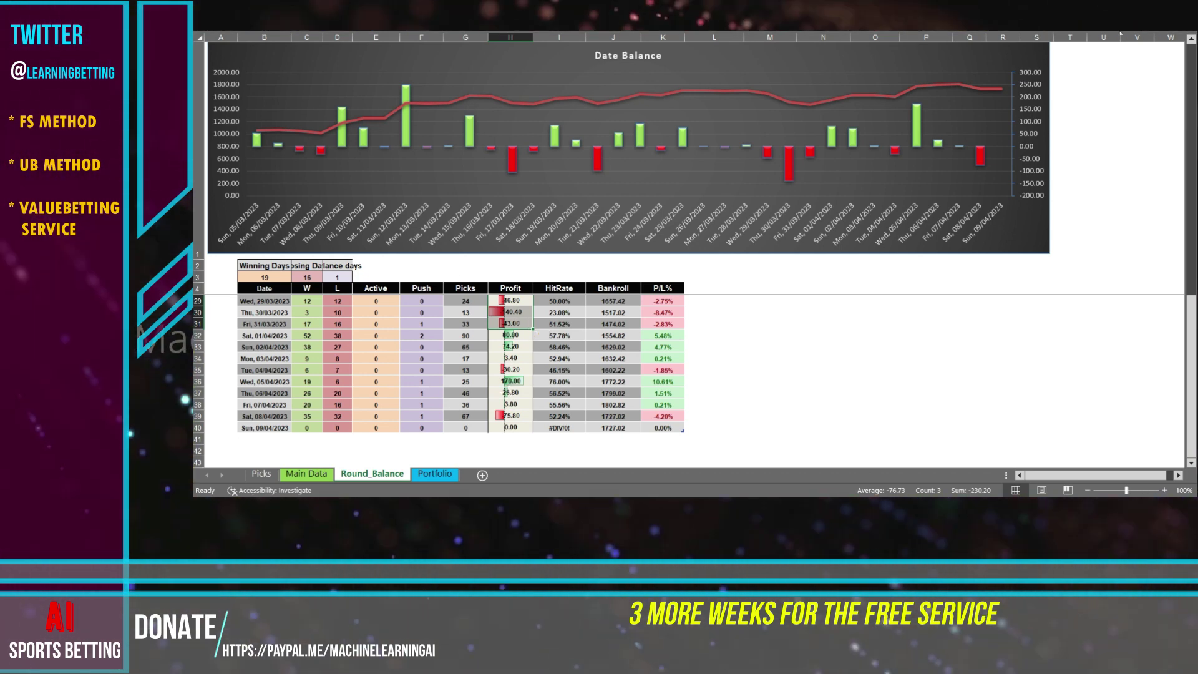
{"action": "key", "text": "ctrl+Page_Down"}
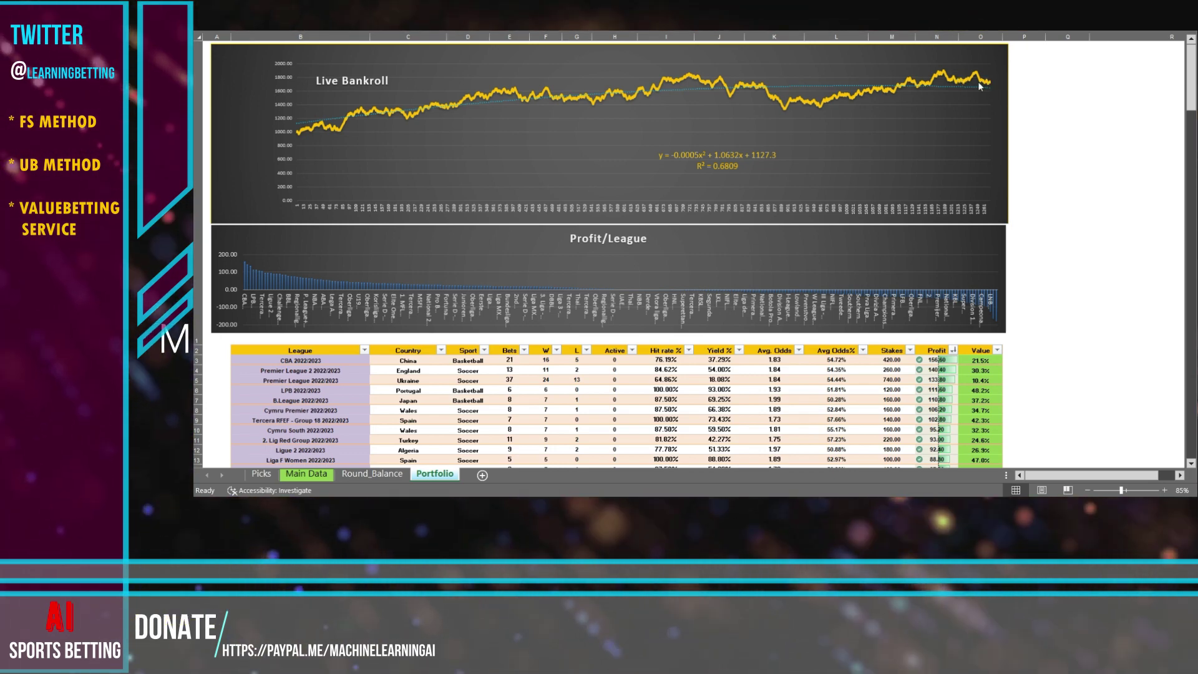
{"action": "scroll", "coordinate": [310, 300], "scroll_direction": "down", "scroll_amount": 10}
{"action": "scroll", "coordinate": [309, 300], "scroll_direction": "down", "scroll_amount": 5}
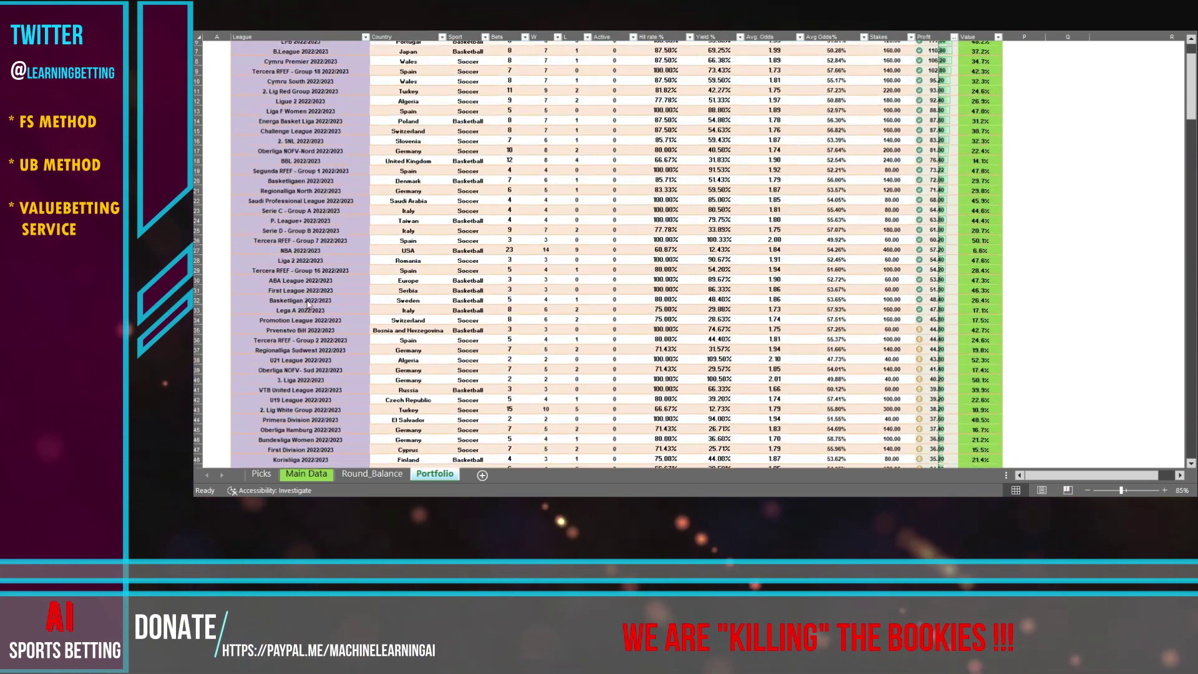
{"action": "scroll", "coordinate": [307, 305], "scroll_direction": "up", "scroll_amount": 15}
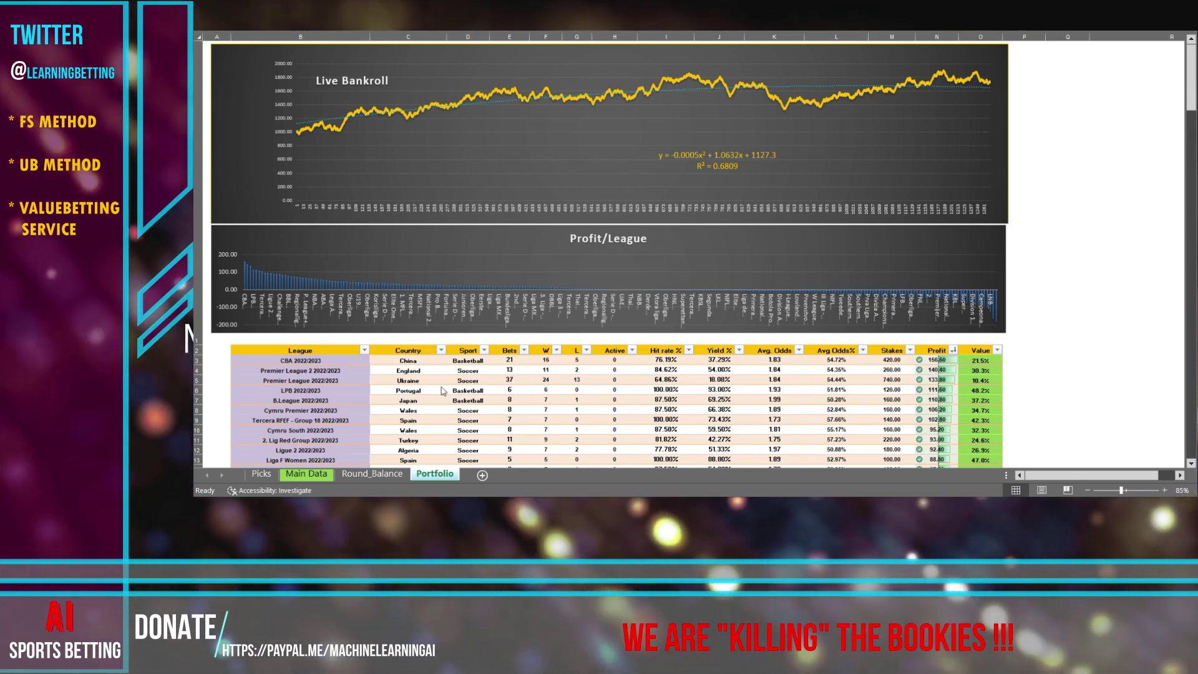
{"action": "scroll", "coordinate": [420, 395], "scroll_direction": "down", "scroll_amount": 5}
{"action": "scroll", "coordinate": [421, 395], "scroll_direction": "down", "scroll_amount": 8}
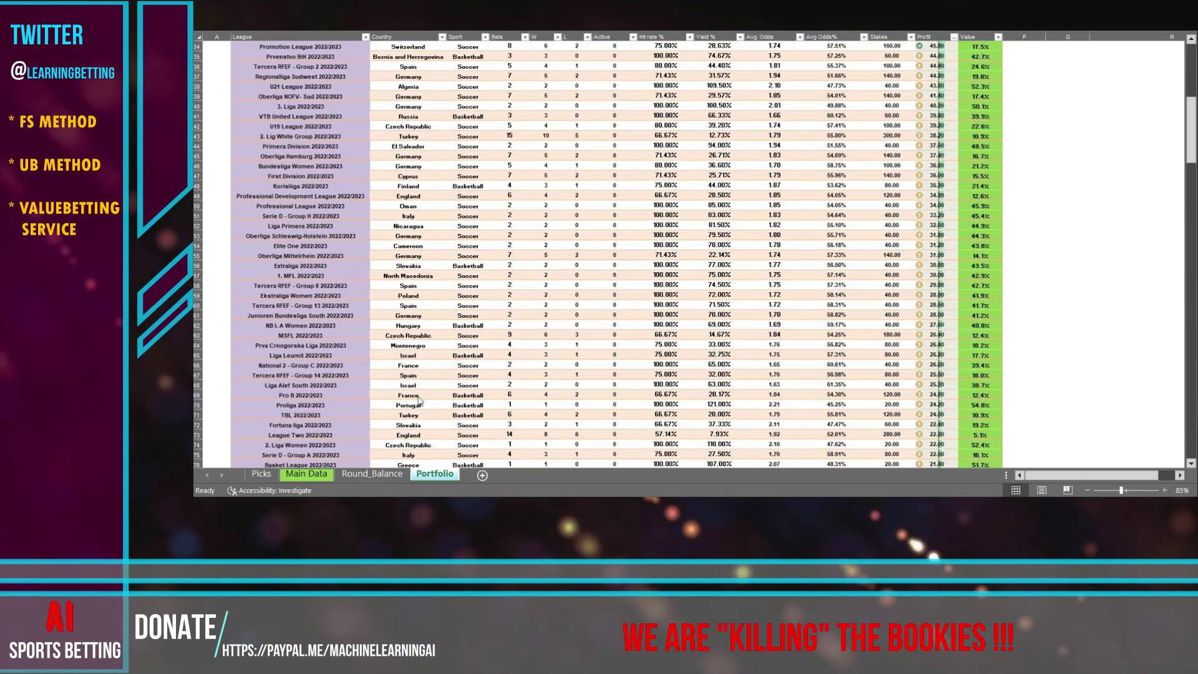
{"action": "scroll", "coordinate": [416, 396], "scroll_direction": "down", "scroll_amount": 8}
{"action": "scroll", "coordinate": [412, 400], "scroll_direction": "down", "scroll_amount": 8}
{"action": "scroll", "coordinate": [408, 400], "scroll_direction": "down", "scroll_amount": 8}
{"action": "scroll", "coordinate": [409, 401], "scroll_direction": "down", "scroll_amount": 8}
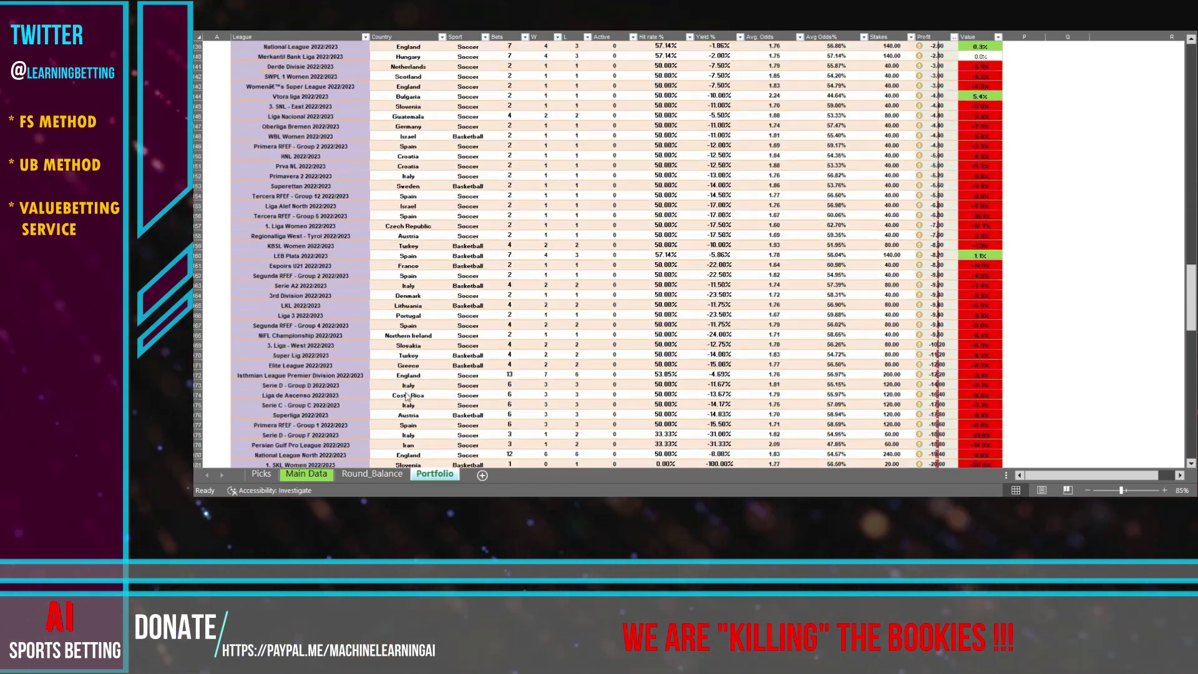
{"action": "scroll", "coordinate": [409, 401], "scroll_direction": "down", "scroll_amount": 8}
{"action": "scroll", "coordinate": [408, 402], "scroll_direction": "down", "scroll_amount": 8}
{"action": "scroll", "coordinate": [408, 403], "scroll_direction": "down", "scroll_amount": 8}
{"action": "scroll", "coordinate": [408, 393], "scroll_direction": "down", "scroll_amount": 6}
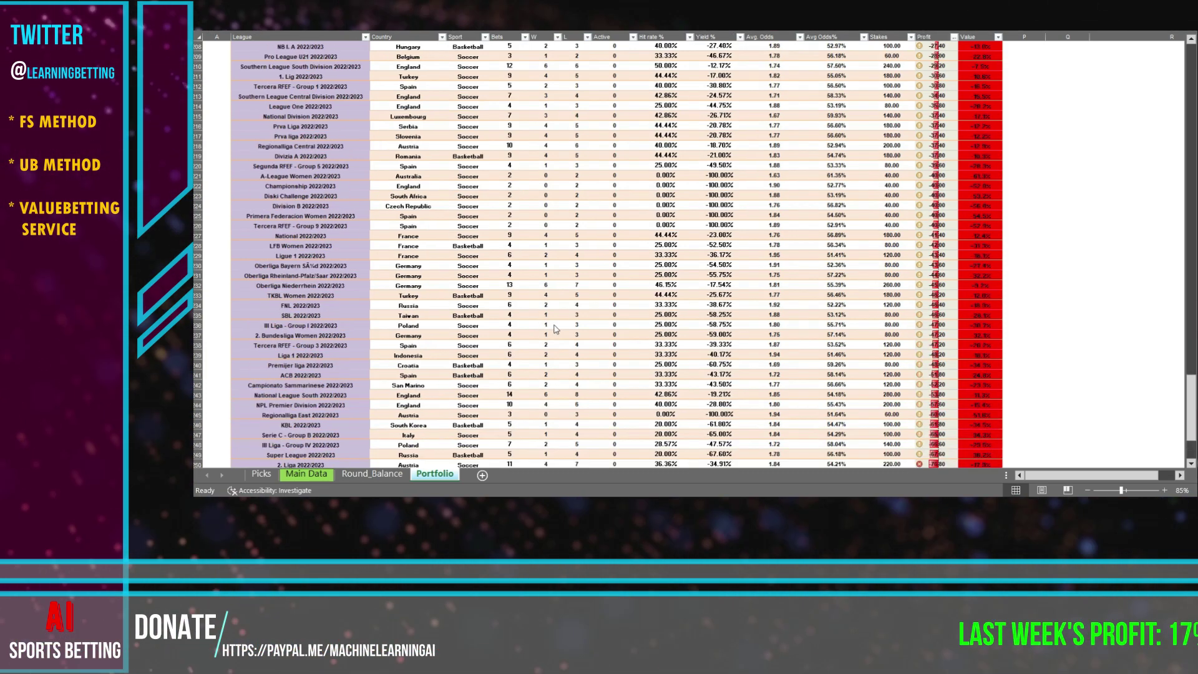
{"action": "scroll", "coordinate": [543, 356], "scroll_direction": "down", "scroll_amount": 10}
{"action": "scroll", "coordinate": [560, 328], "scroll_direction": "up", "scroll_amount": 15}
{"action": "scroll", "coordinate": [562, 326], "scroll_direction": "up", "scroll_amount": 15}
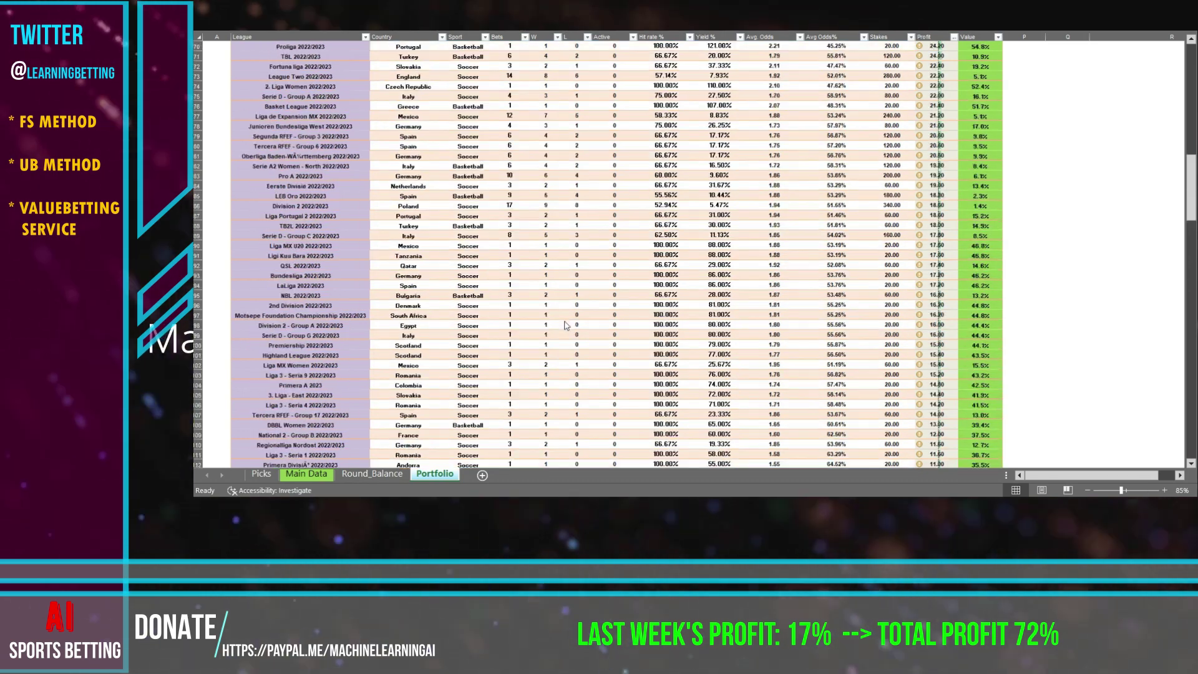
{"action": "scroll", "coordinate": [564, 325], "scroll_direction": "up", "scroll_amount": 15}
{"action": "scroll", "coordinate": [566, 324], "scroll_direction": "up", "scroll_amount": 5}
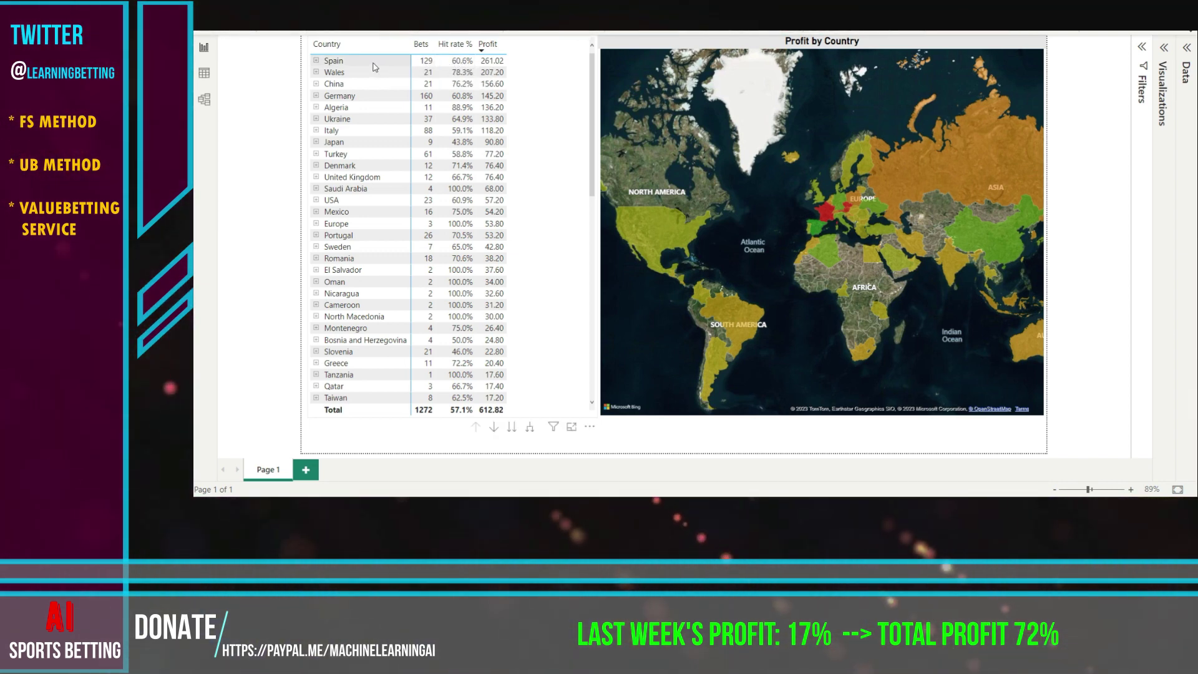
{"action": "left_click", "coordinate": [373, 67]}
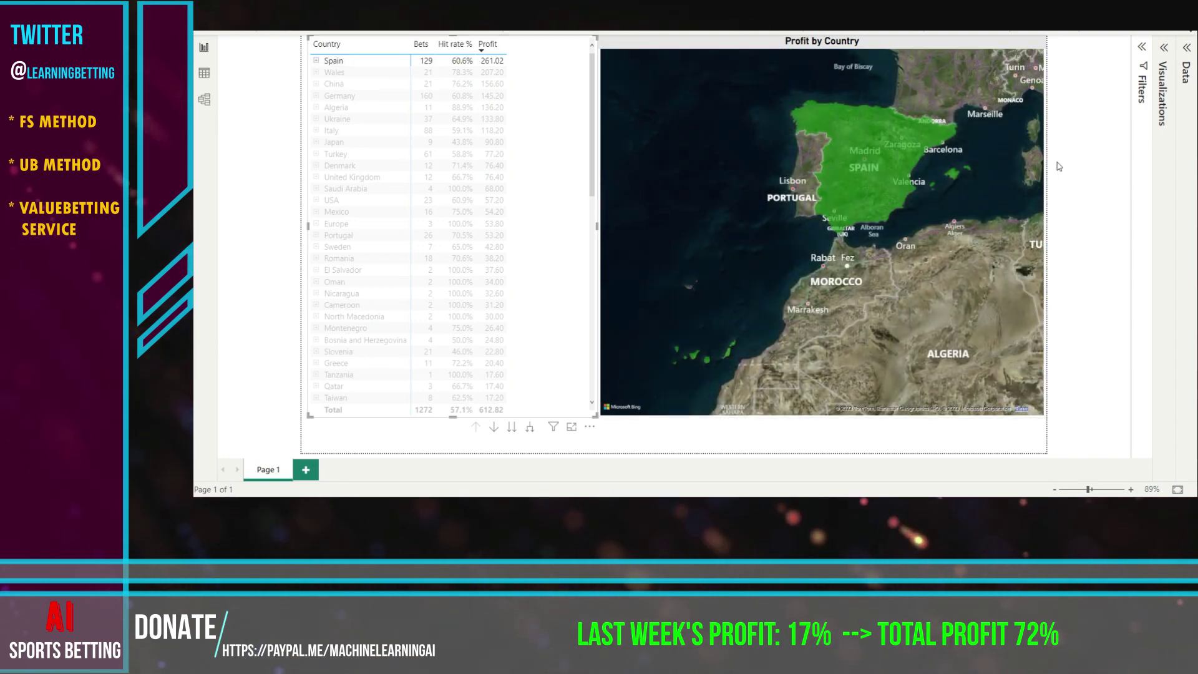
{"action": "scroll", "coordinate": [954, 135], "scroll_direction": "up", "scroll_amount": 3}
{"action": "scroll", "coordinate": [901, 156], "scroll_direction": "down", "scroll_amount": 2}
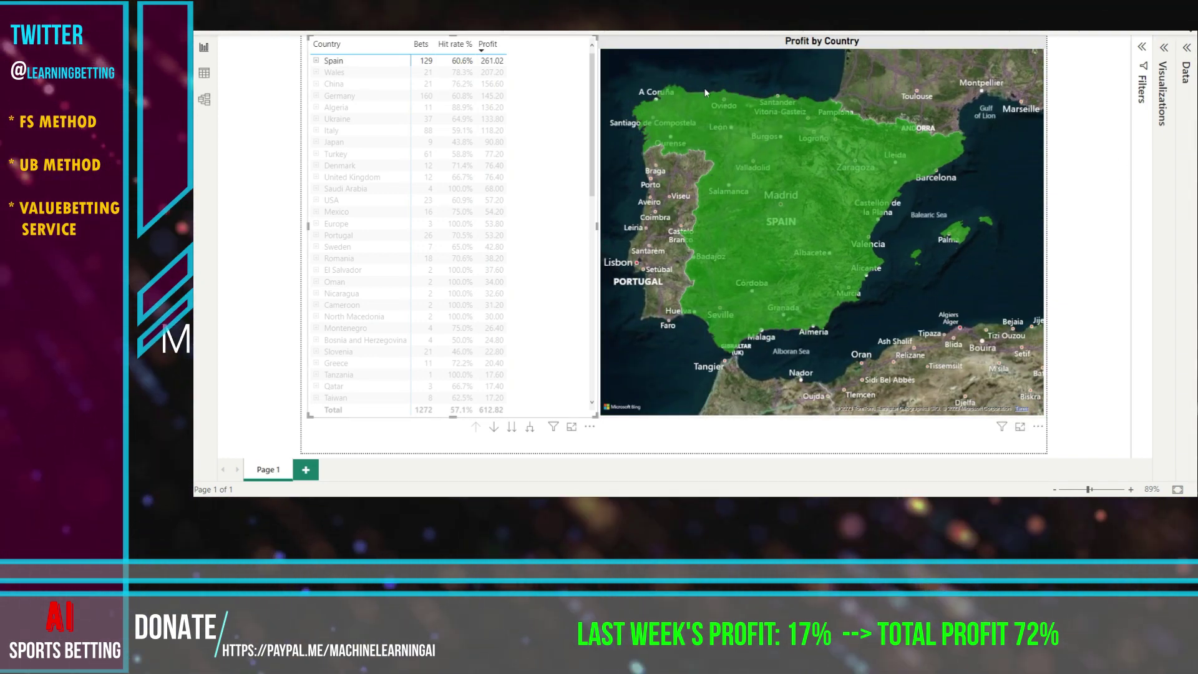
{"action": "left_click", "coordinate": [342, 76]}
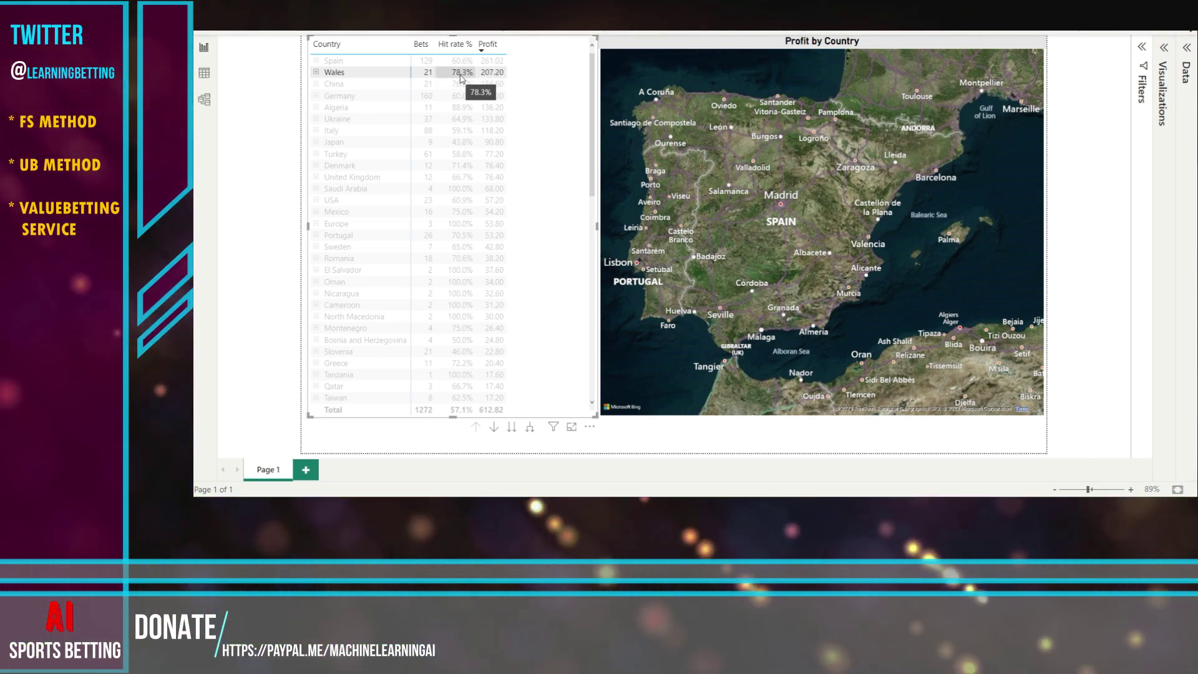
{"action": "left_click", "coordinate": [344, 85]}
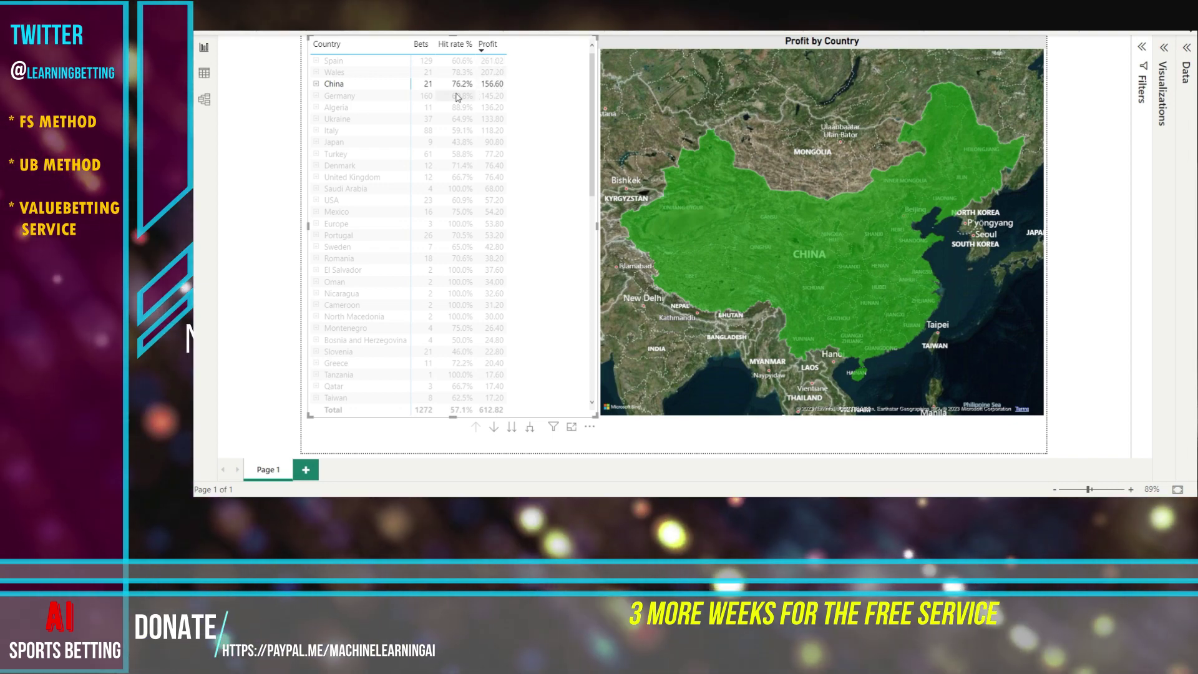
{"action": "left_click", "coordinate": [533, 100]}
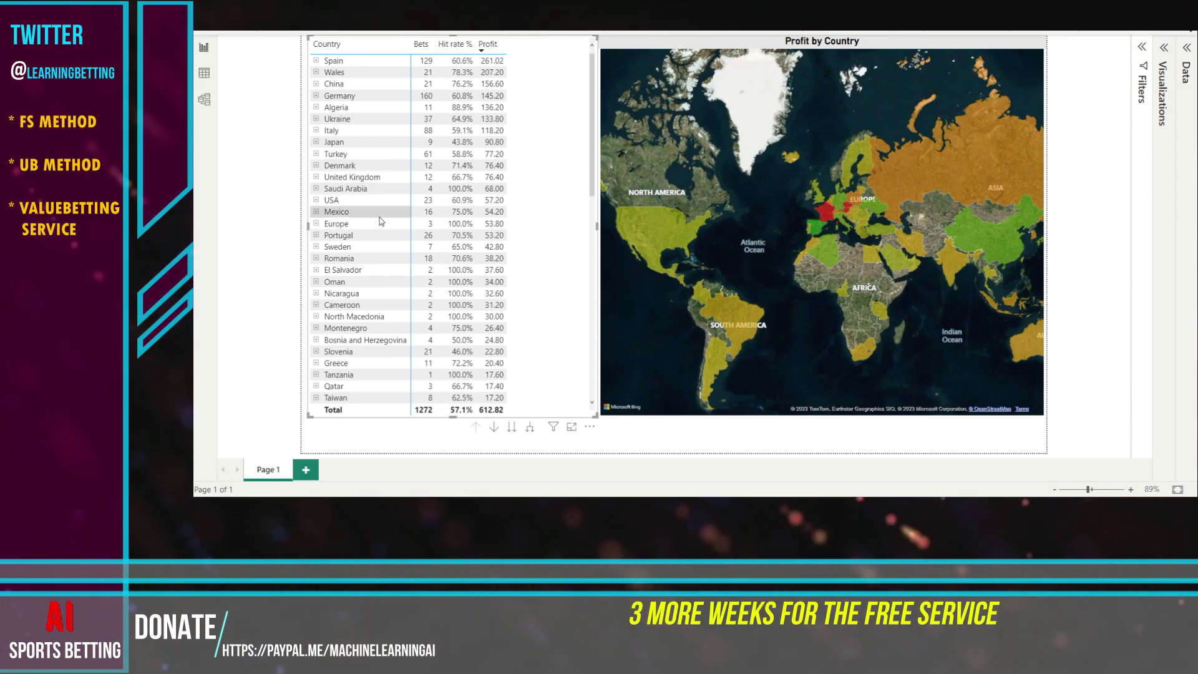
{"action": "scroll", "coordinate": [398, 269], "scroll_direction": "down", "scroll_amount": 5}
{"action": "scroll", "coordinate": [400, 272], "scroll_direction": "down", "scroll_amount": 5}
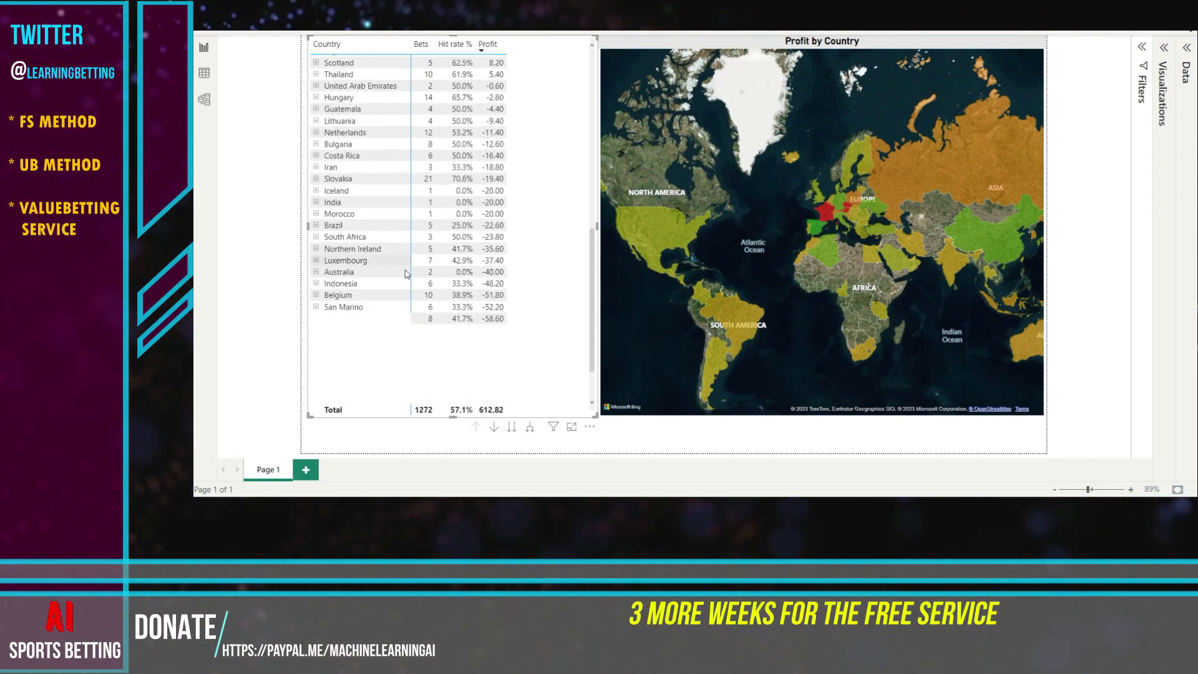
{"action": "scroll", "coordinate": [407, 274], "scroll_direction": "down", "scroll_amount": 5}
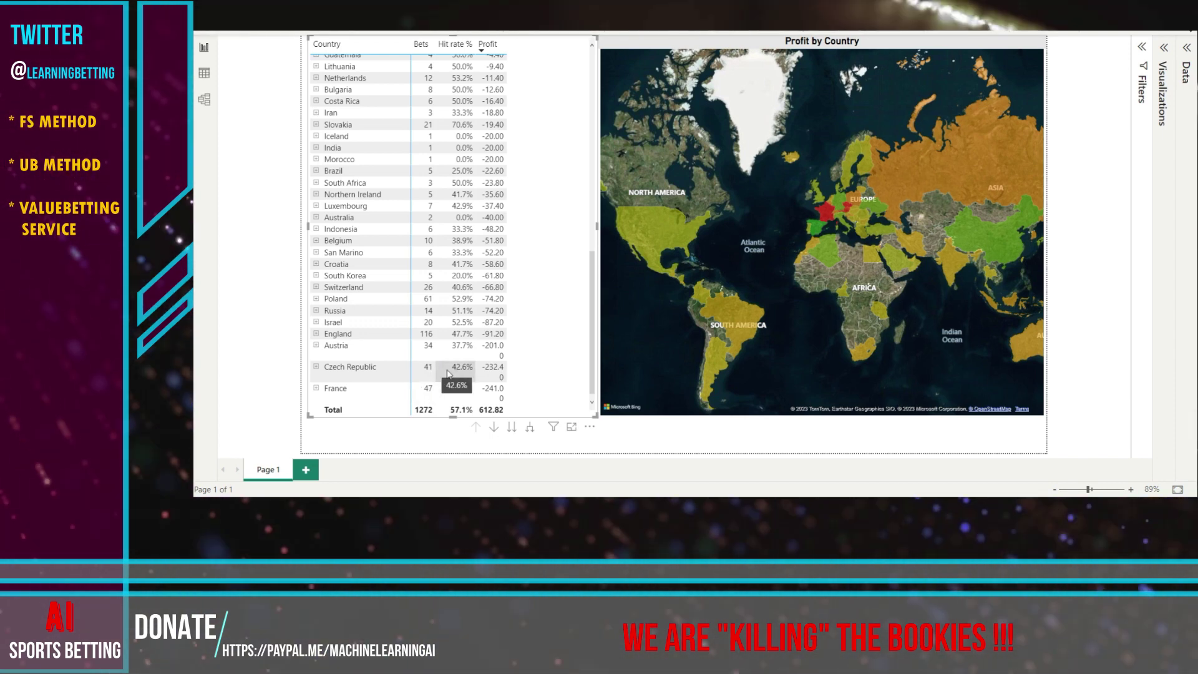
{"action": "mouse_move", "coordinate": [455, 367]}
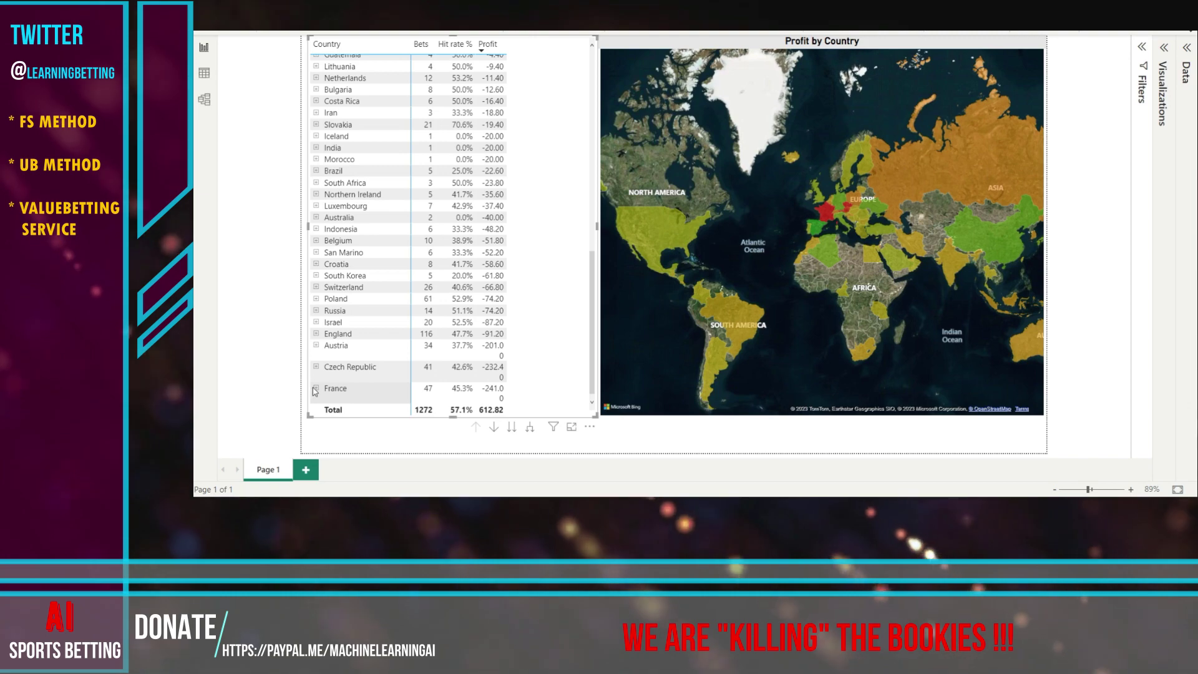
{"action": "left_click", "coordinate": [317, 388]}
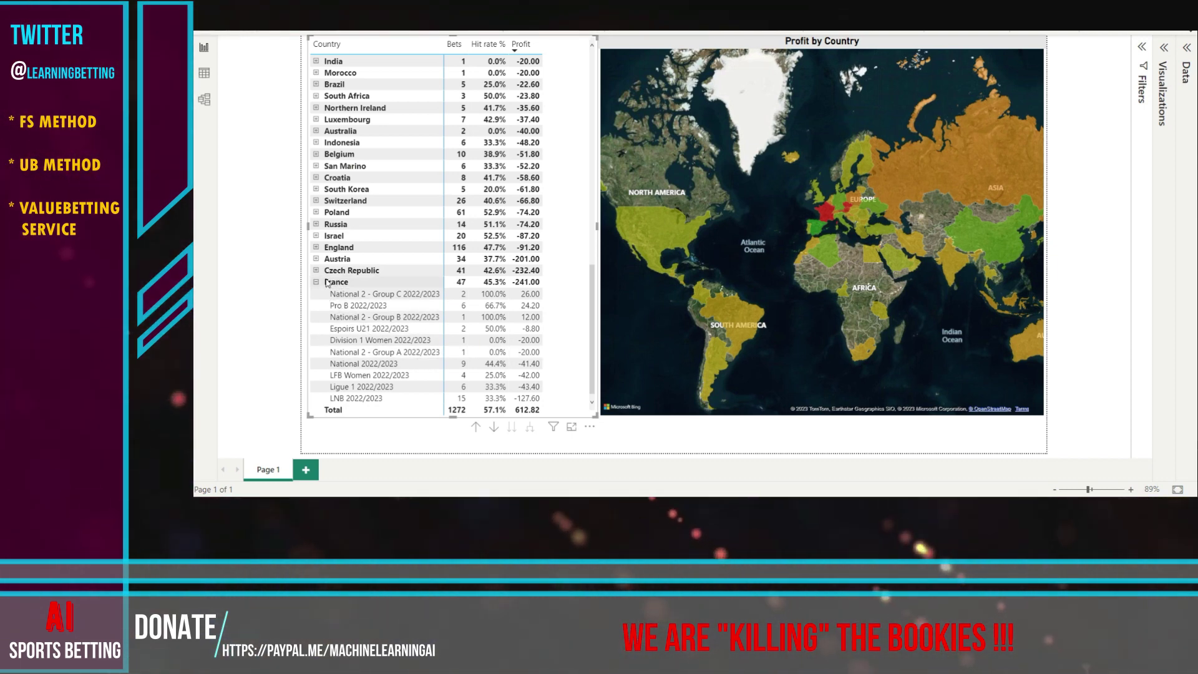
{"action": "left_click", "coordinate": [317, 283]}
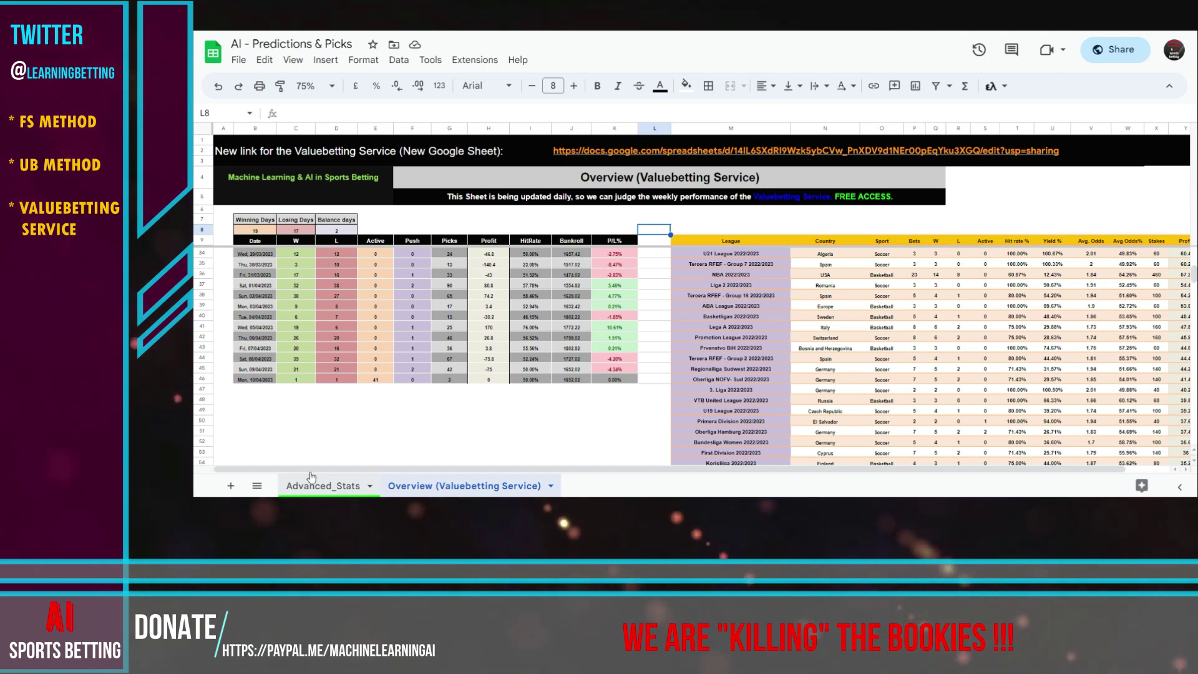
{"action": "left_click", "coordinate": [327, 486]}
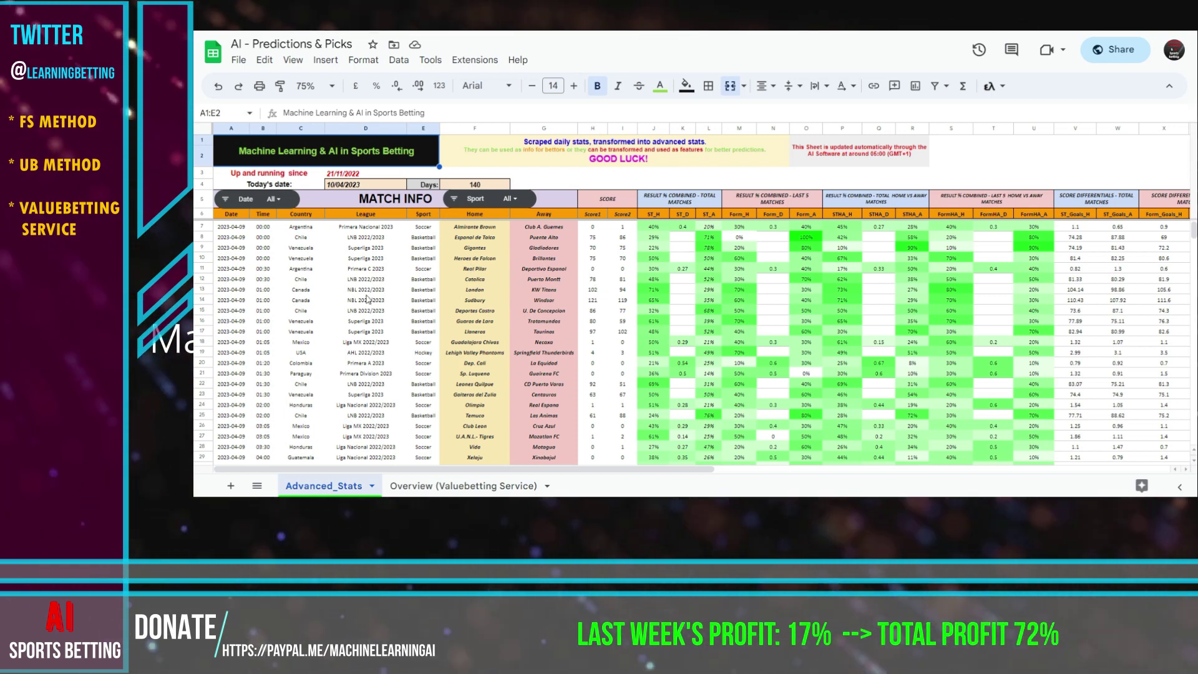
{"action": "mouse_move", "coordinate": [653, 470]}
{"action": "left_mouse_down"}
{"action": "mouse_move", "coordinate": [1068, 473]}
{"action": "mouse_move", "coordinate": [1043, 437]}
{"action": "left_mouse_up"}
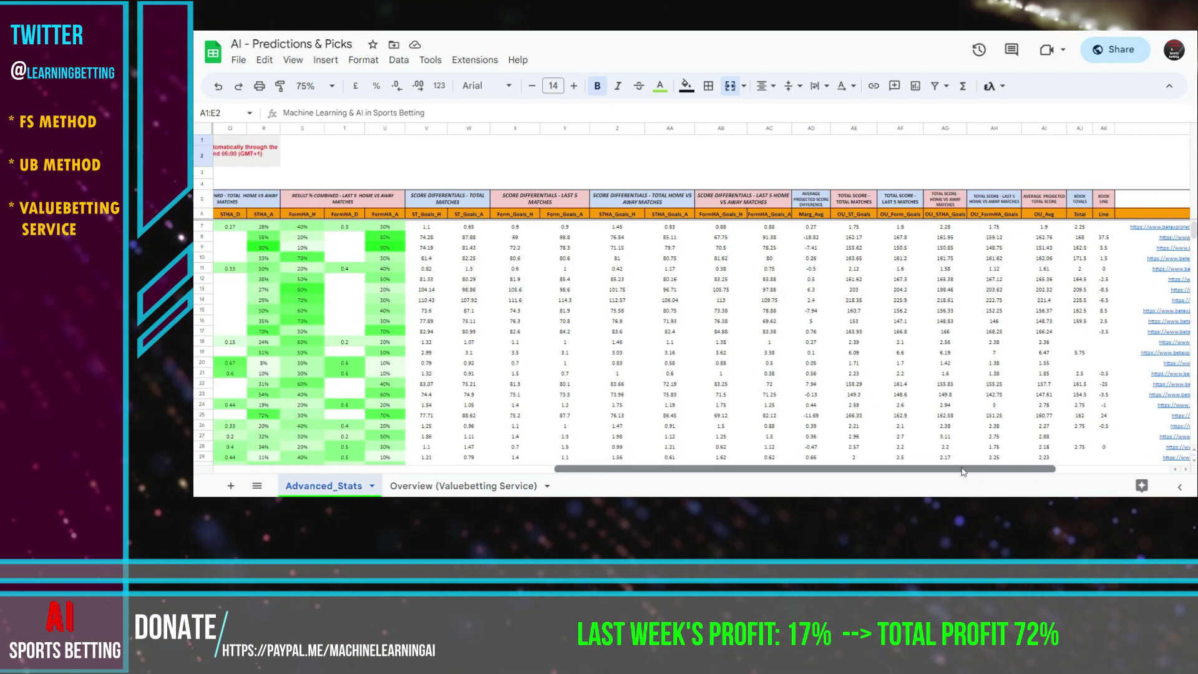
{"action": "scroll", "coordinate": [1044, 436], "scroll_direction": "right", "scroll_amount": 1}
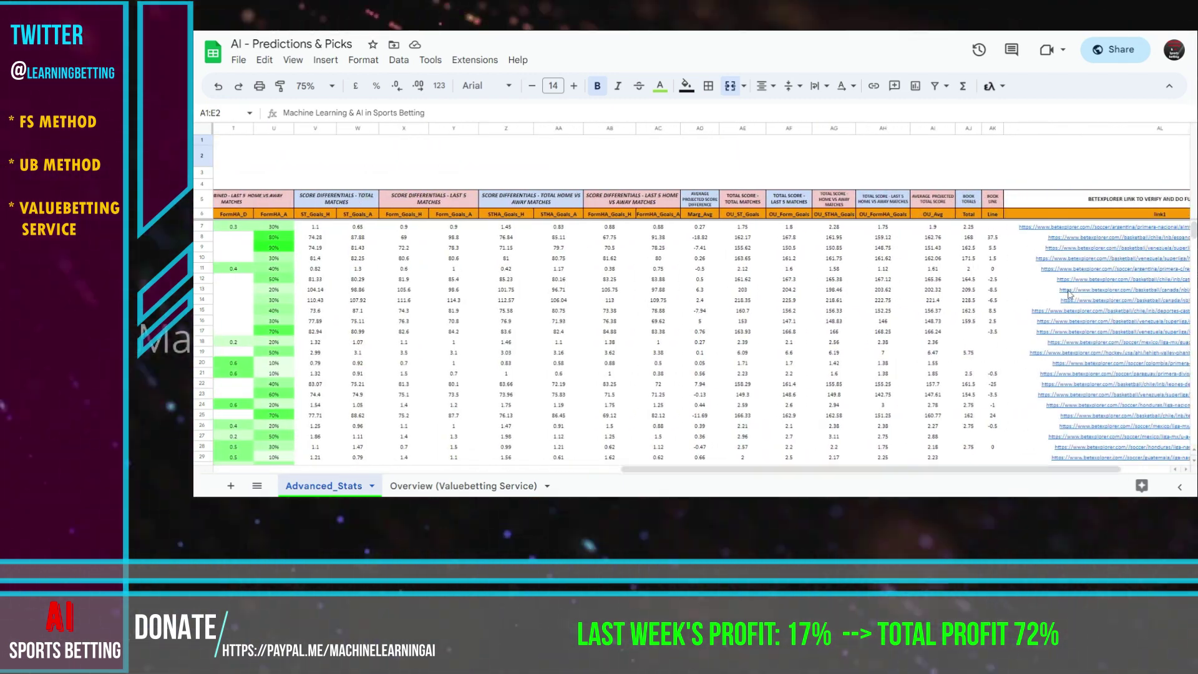
{"action": "left_click_drag", "start_coordinate": [1007, 474], "coordinate": [358, 447]}
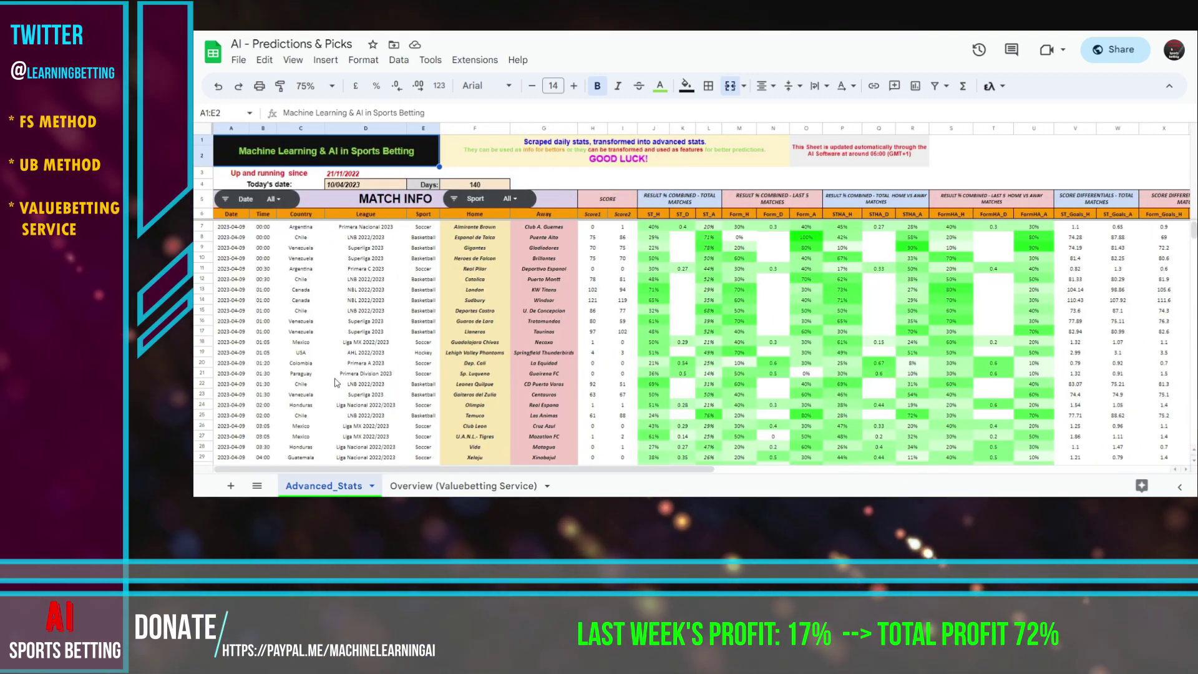
{"action": "left_click", "coordinate": [416, 488]}
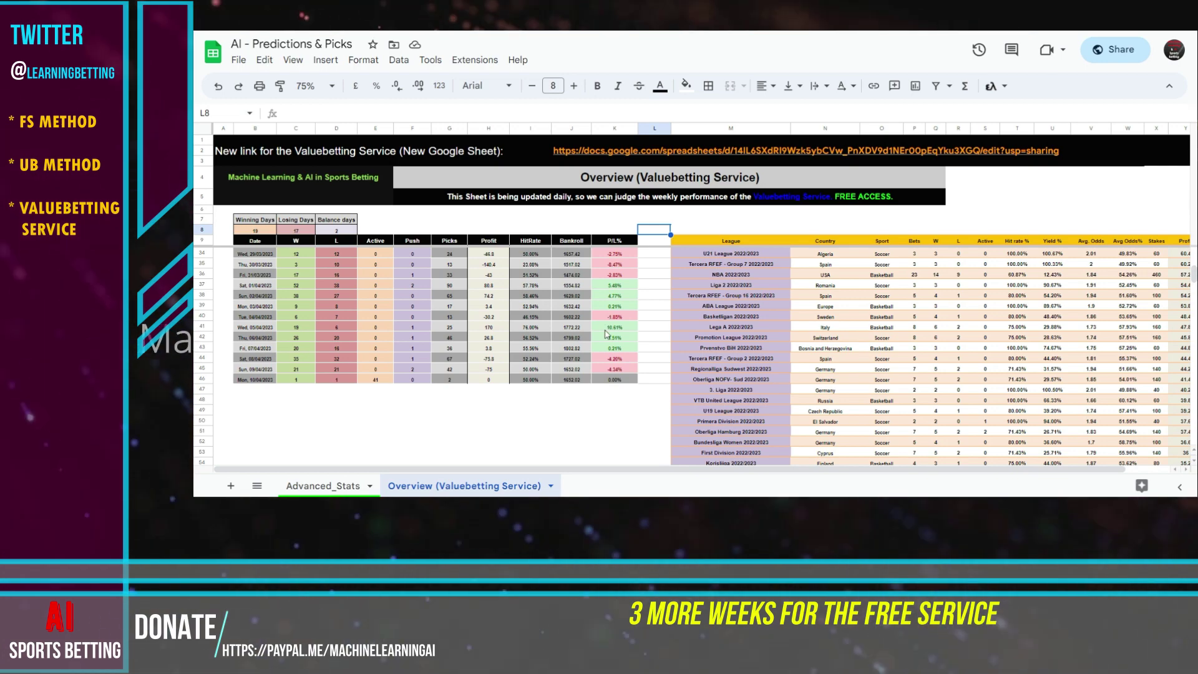
{"action": "scroll", "coordinate": [349, 307], "scroll_direction": "up", "scroll_amount": 3}
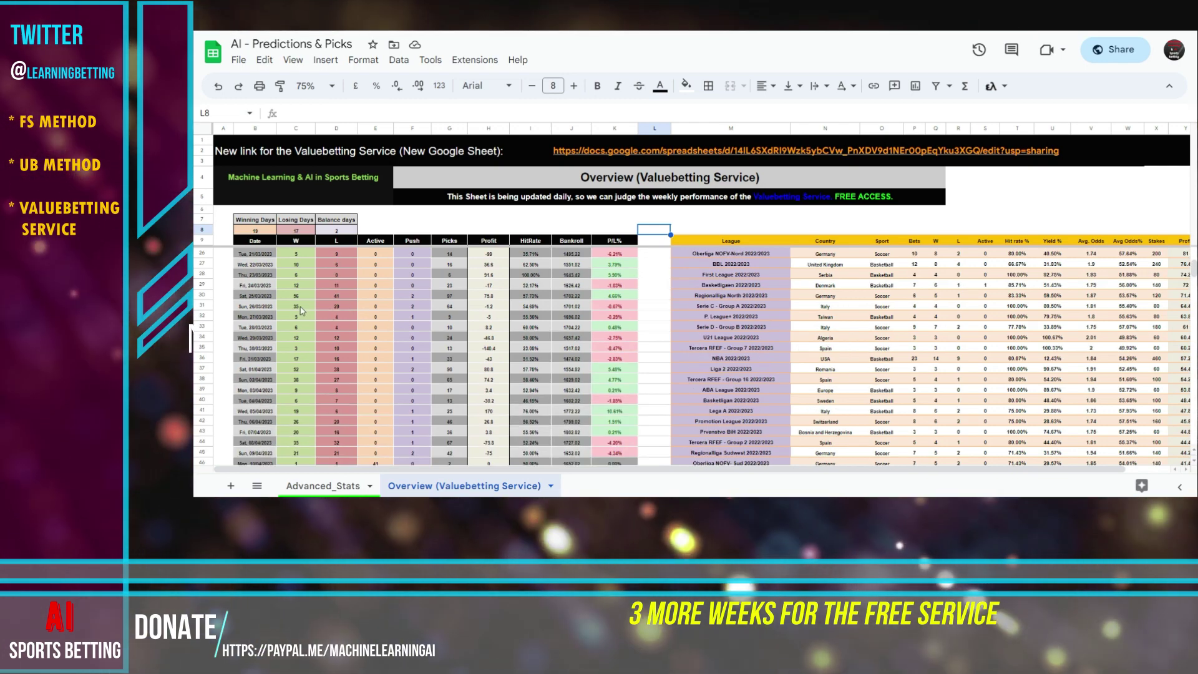
{"action": "scroll", "coordinate": [337, 300], "scroll_direction": "up", "scroll_amount": 3}
{"action": "scroll", "coordinate": [319, 294], "scroll_direction": "up", "scroll_amount": 3}
{"action": "scroll", "coordinate": [305, 289], "scroll_direction": "up", "scroll_amount": 3}
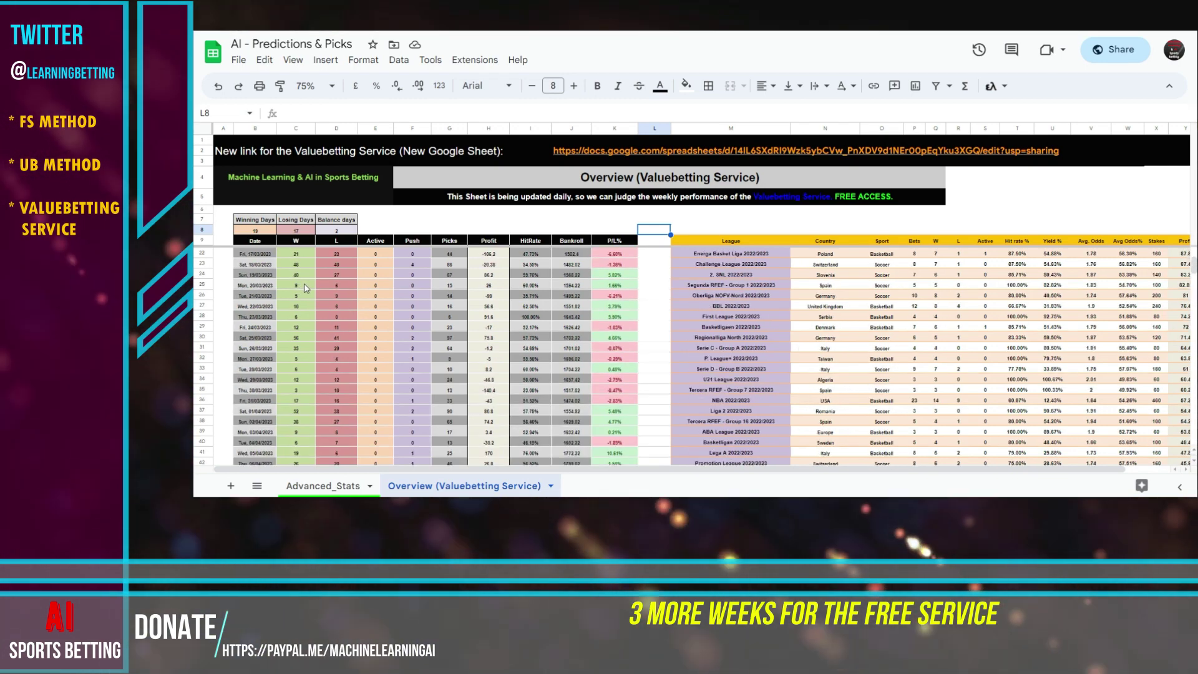
{"action": "scroll", "coordinate": [304, 288], "scroll_direction": "down", "scroll_amount": 3}
{"action": "scroll", "coordinate": [342, 301], "scroll_direction": "down", "scroll_amount": 3}
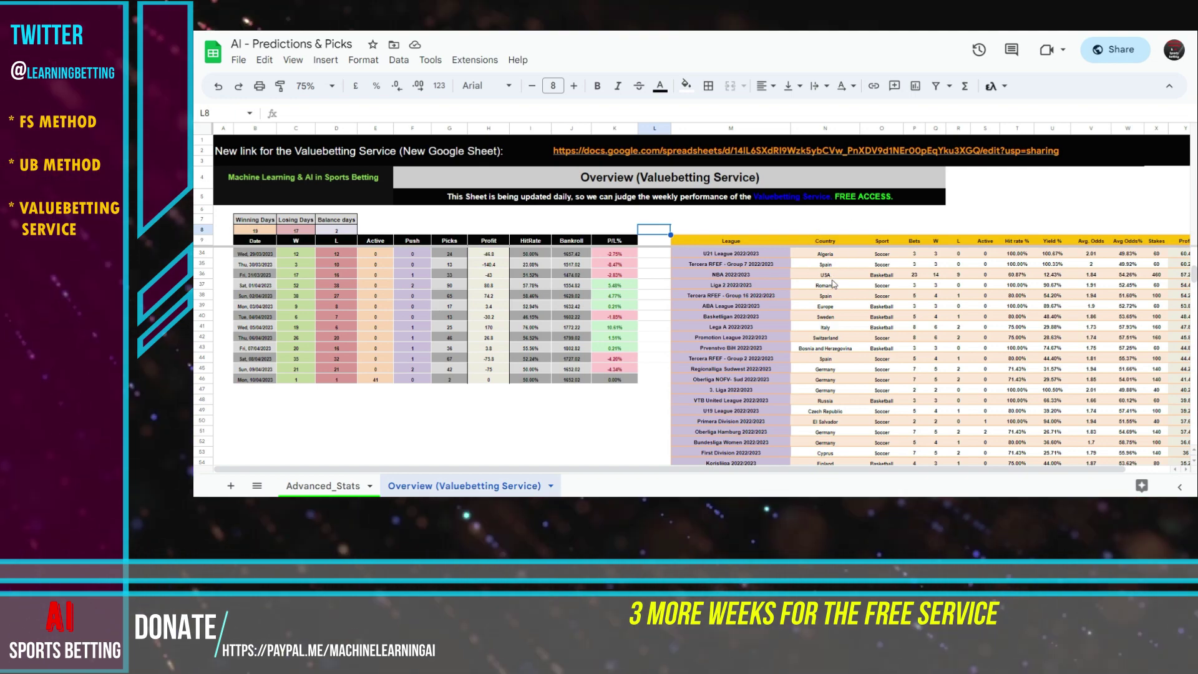
{"action": "scroll", "coordinate": [904, 306], "scroll_direction": "up", "scroll_amount": 2}
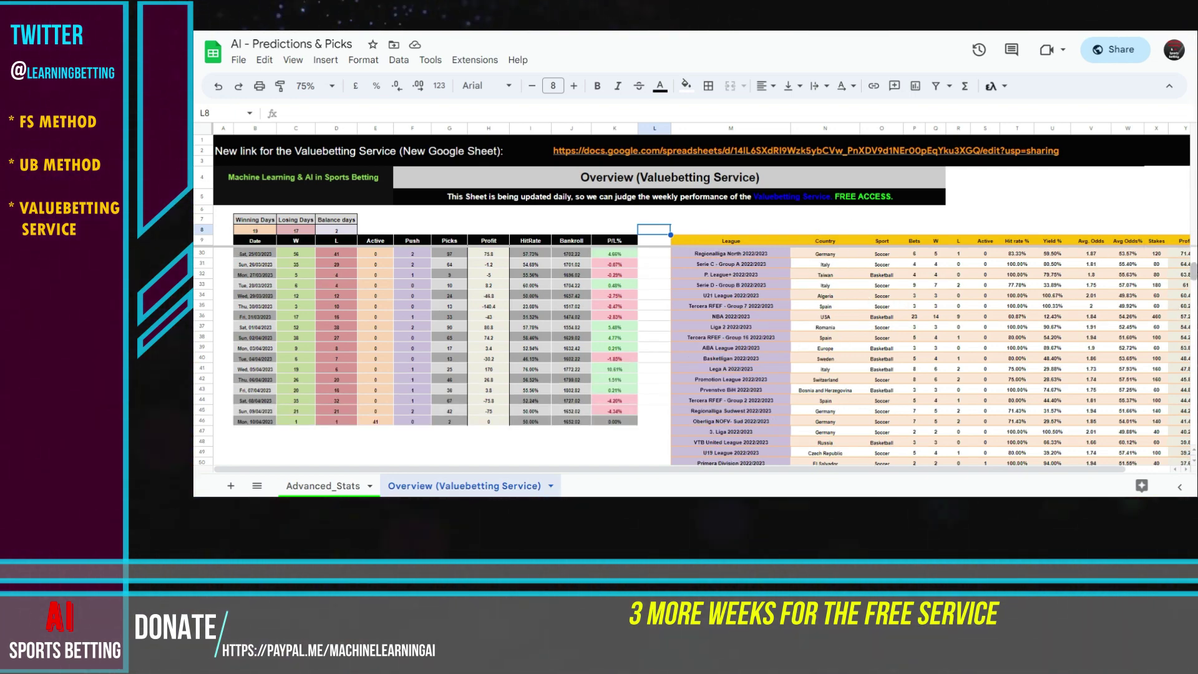
{"action": "scroll", "coordinate": [693, 355], "scroll_direction": "up", "scroll_amount": 3}
{"action": "scroll", "coordinate": [693, 356], "scroll_direction": "up", "scroll_amount": 4}
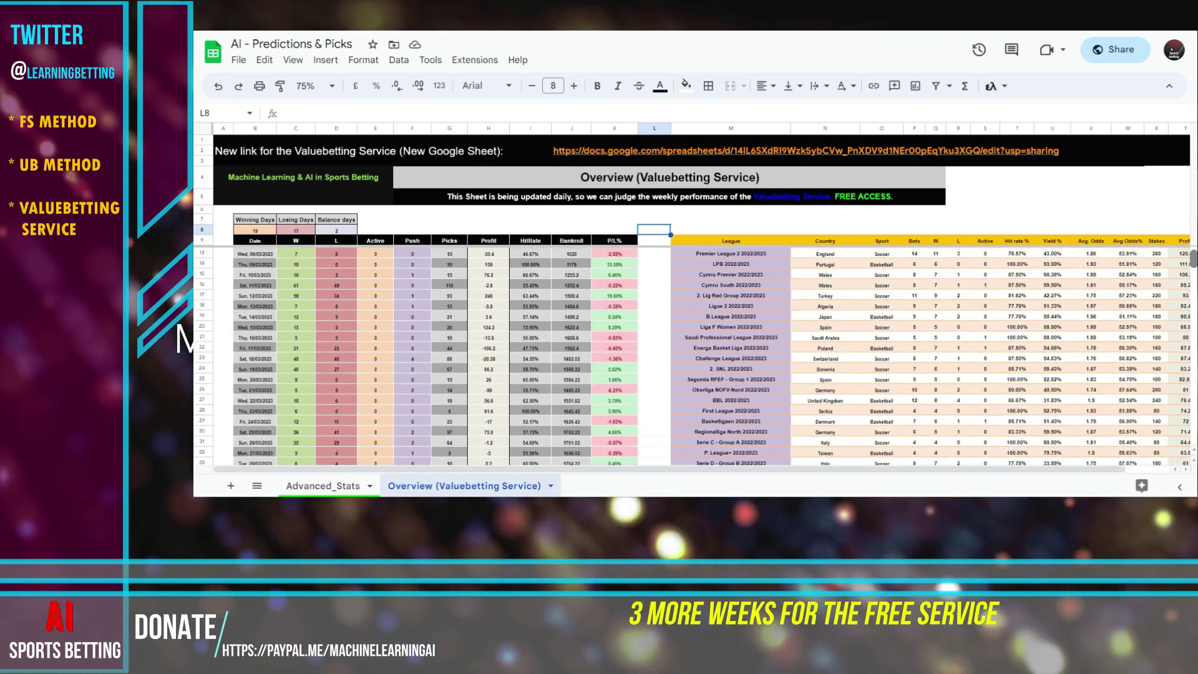
{"action": "scroll", "coordinate": [692, 356], "scroll_direction": "up", "scroll_amount": 2}
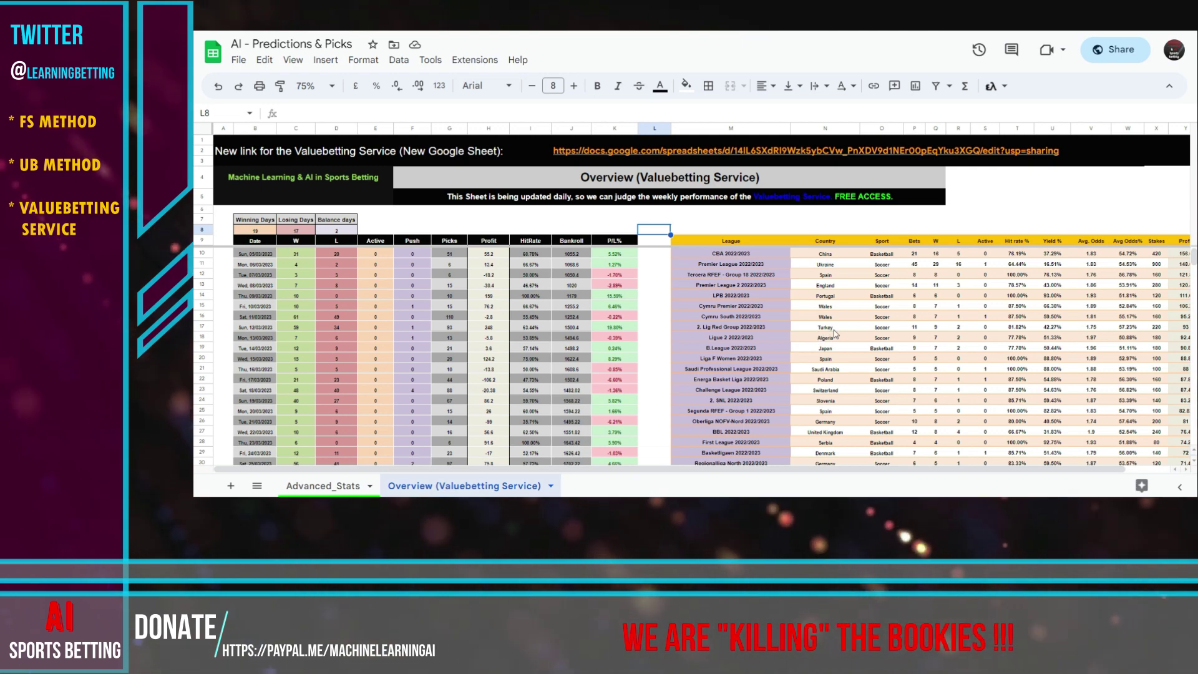
{"action": "scroll", "coordinate": [835, 332], "scroll_direction": "down", "scroll_amount": 10}
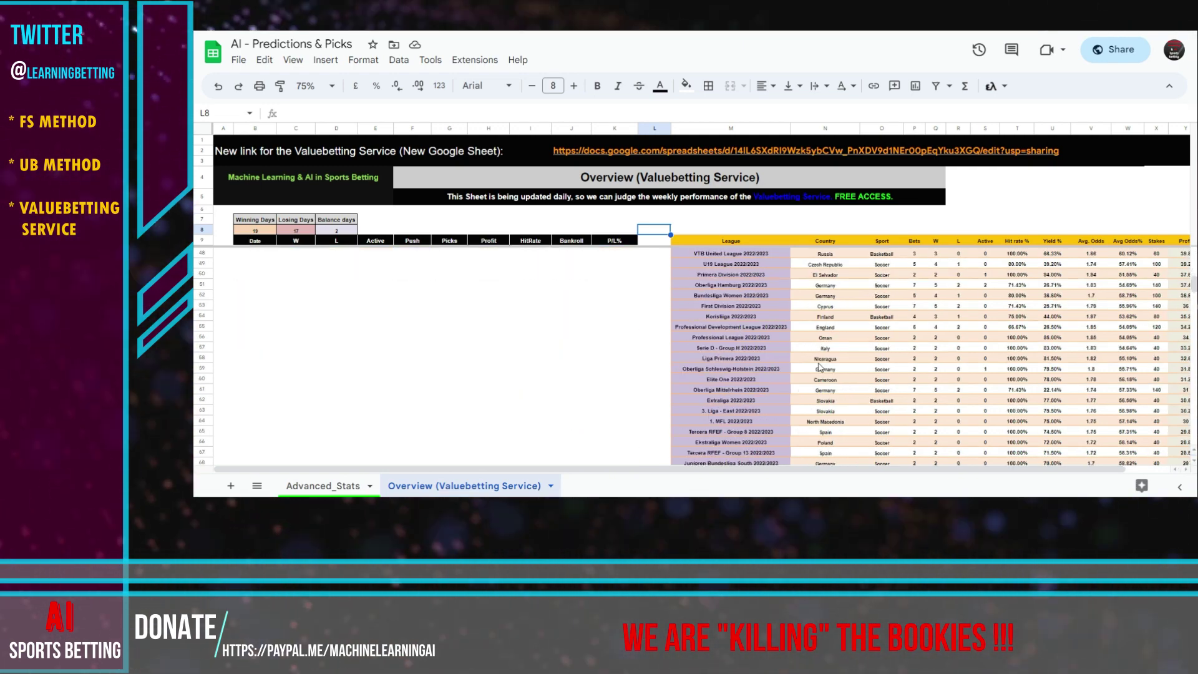
{"action": "scroll", "coordinate": [818, 368], "scroll_direction": "up", "scroll_amount": 2}
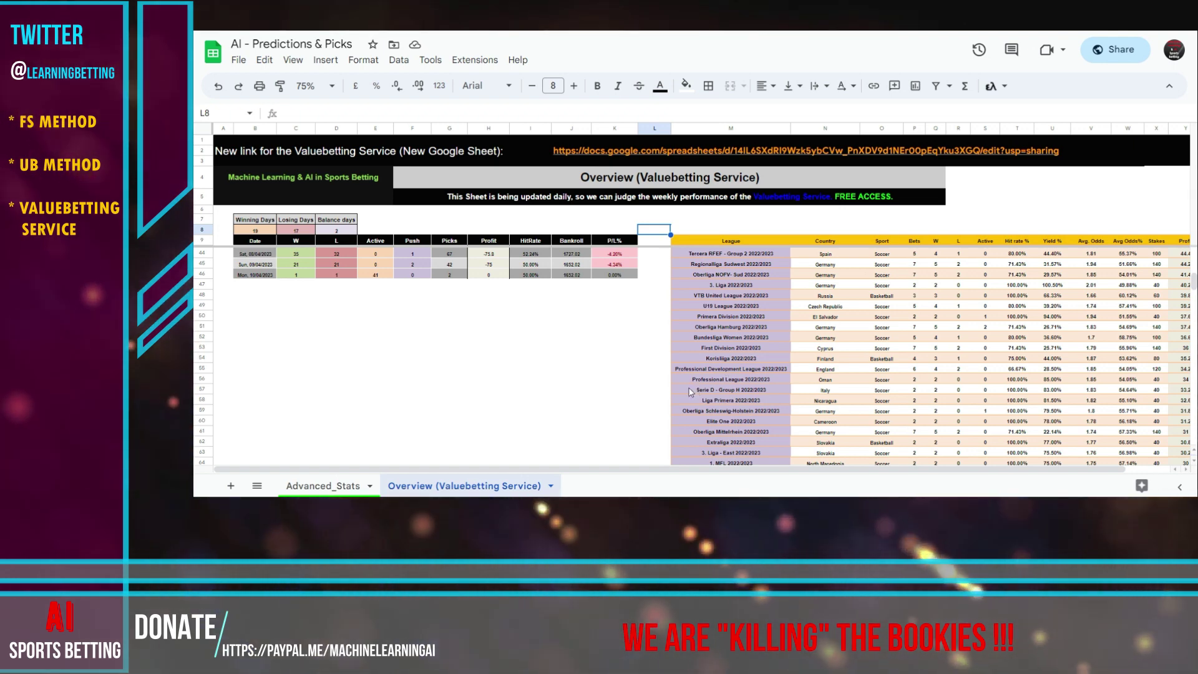
{"action": "scroll", "coordinate": [690, 391], "scroll_direction": "up", "scroll_amount": 2}
{"action": "scroll", "coordinate": [690, 392], "scroll_direction": "up", "scroll_amount": 2}
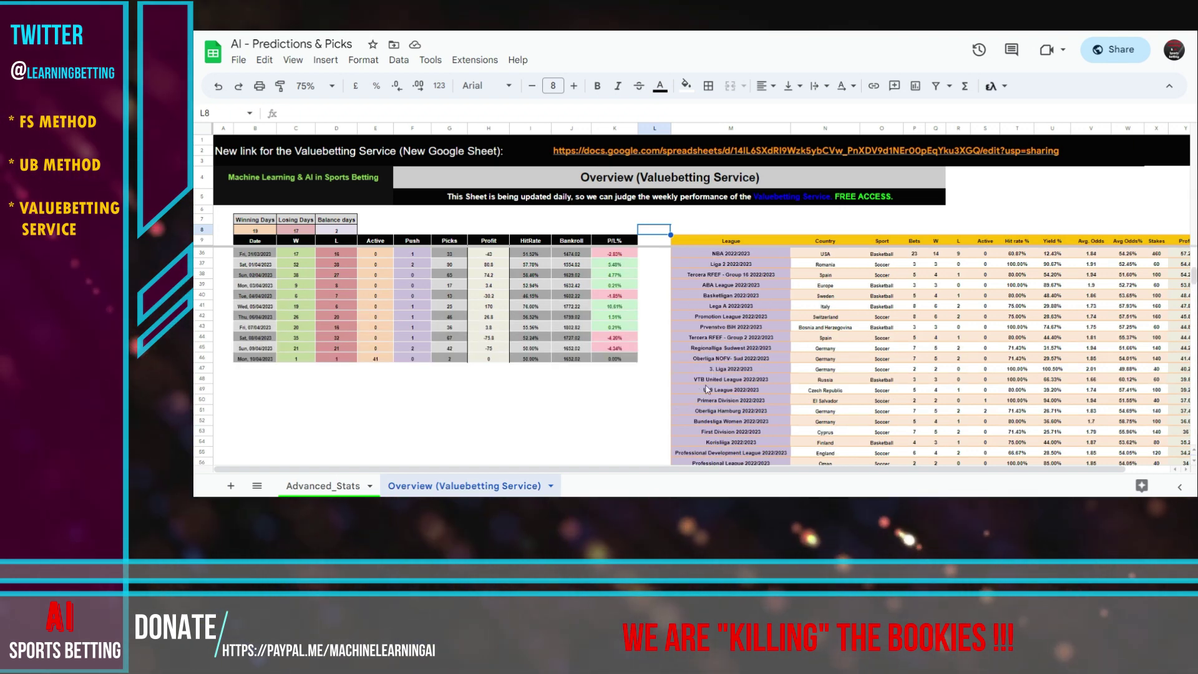